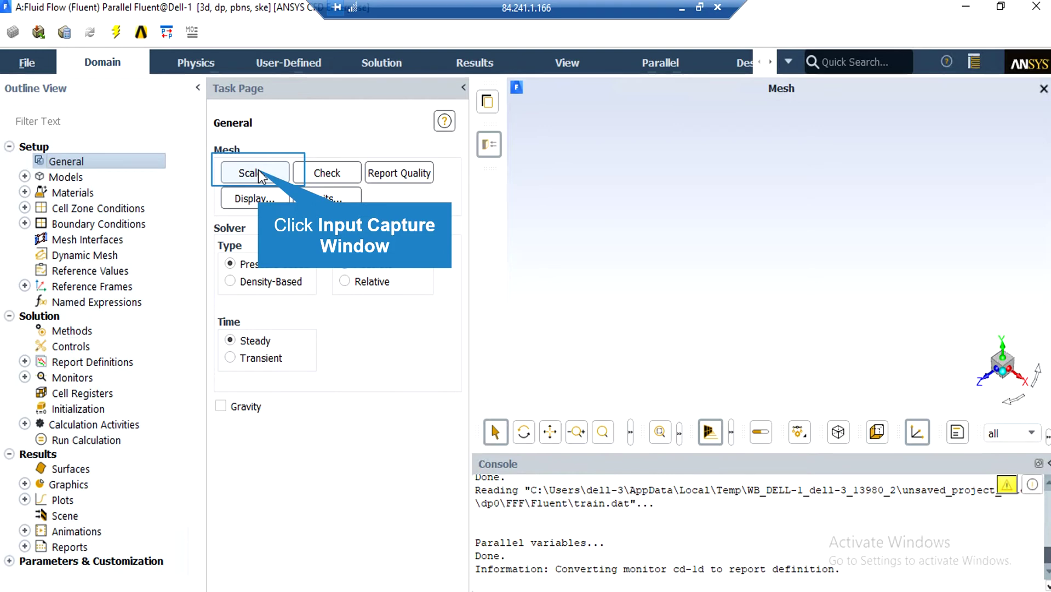
# - Confirm the domain extents (x 0–5, y 0–10, z -20–130 m) and run a mesh check
pyautogui.click(258, 173)
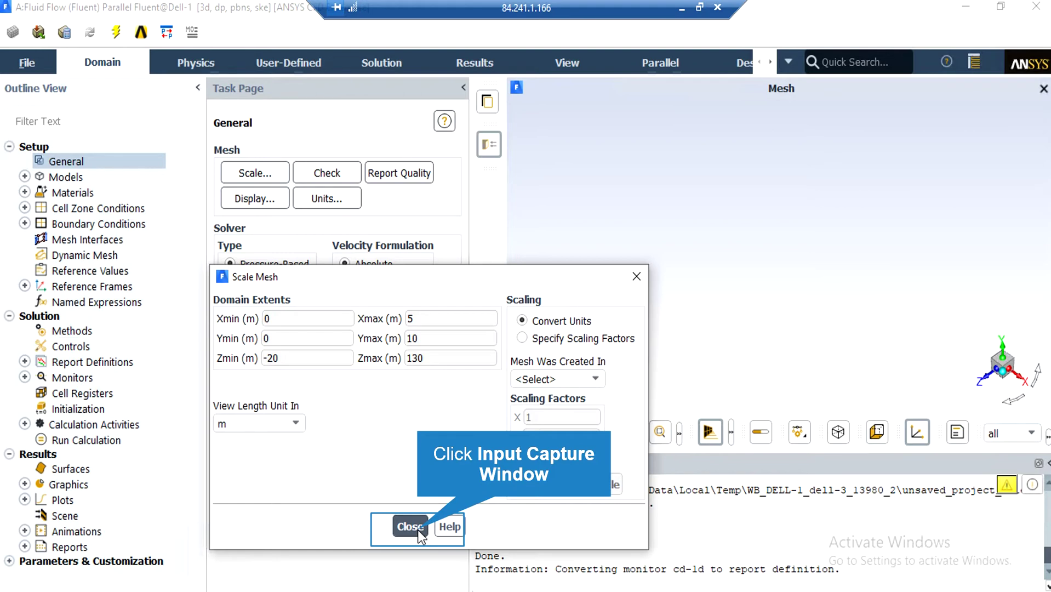
pyautogui.click(332, 177)
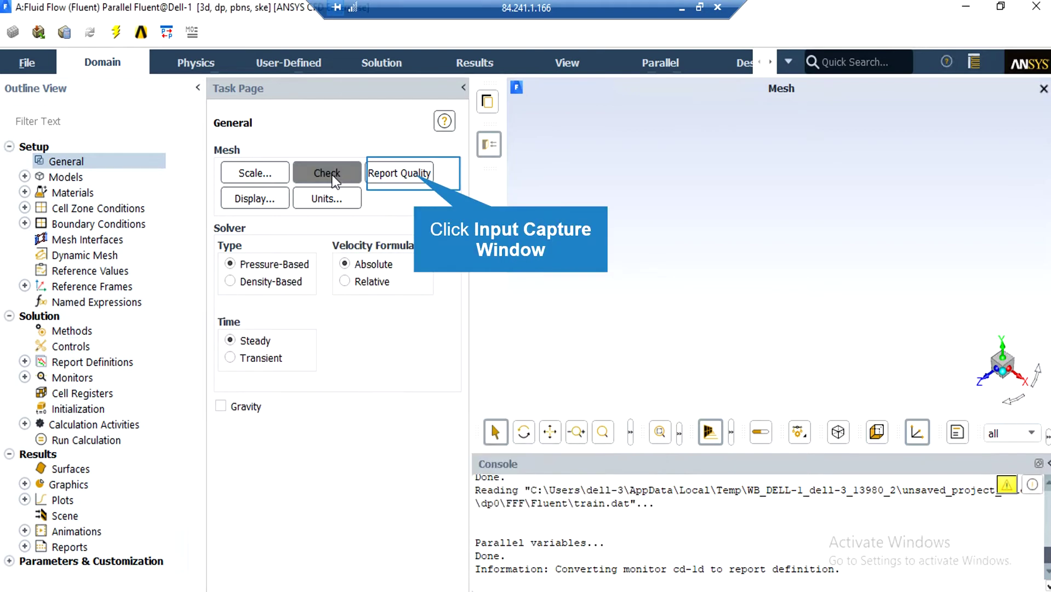
# - Report mesh quality, then display the mesh faces of all boundary surfaces
pyautogui.click(414, 174)
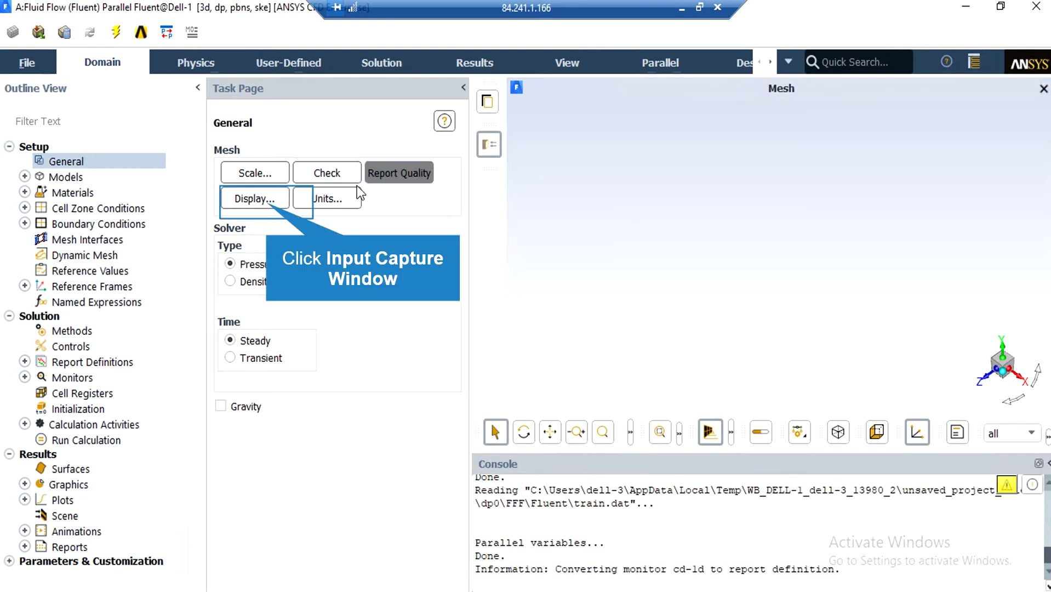
pyautogui.click(267, 203)
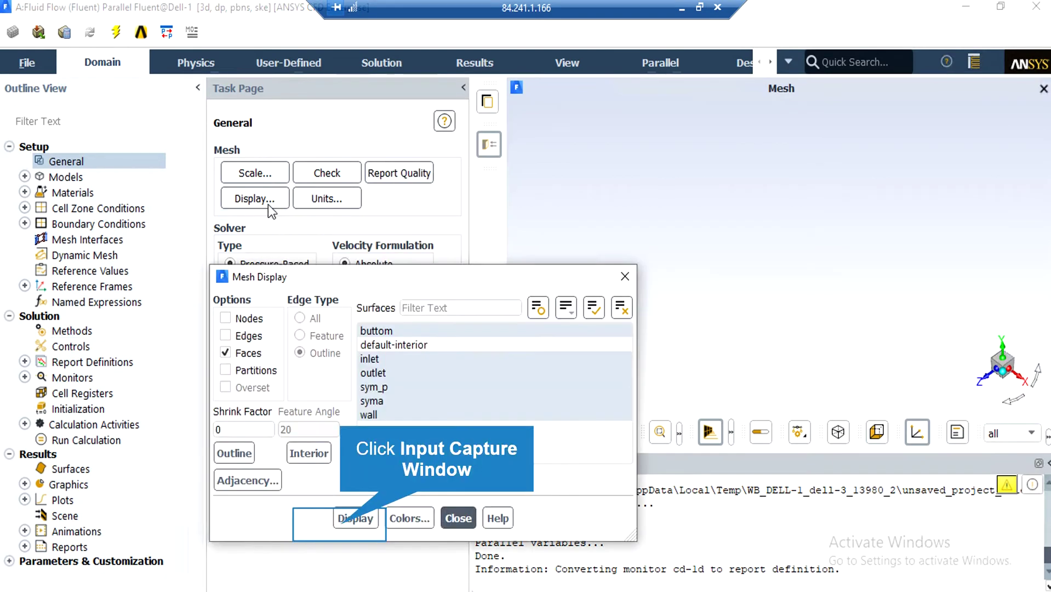
pyautogui.click(339, 525)
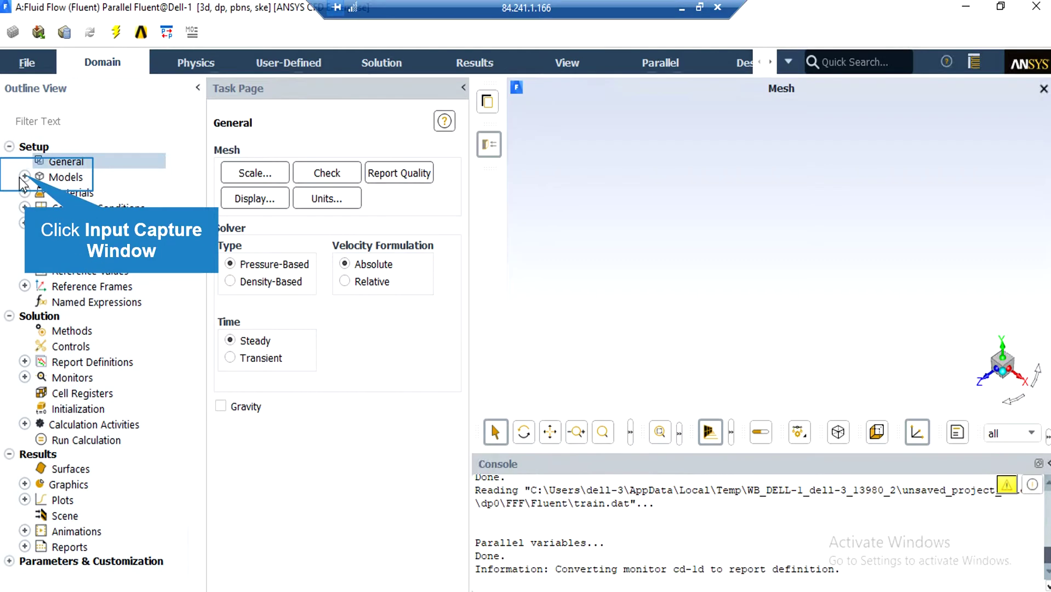
# - Verify the viscous model is Standard k-epsilon with standard wall functions
pyautogui.click(24, 177)
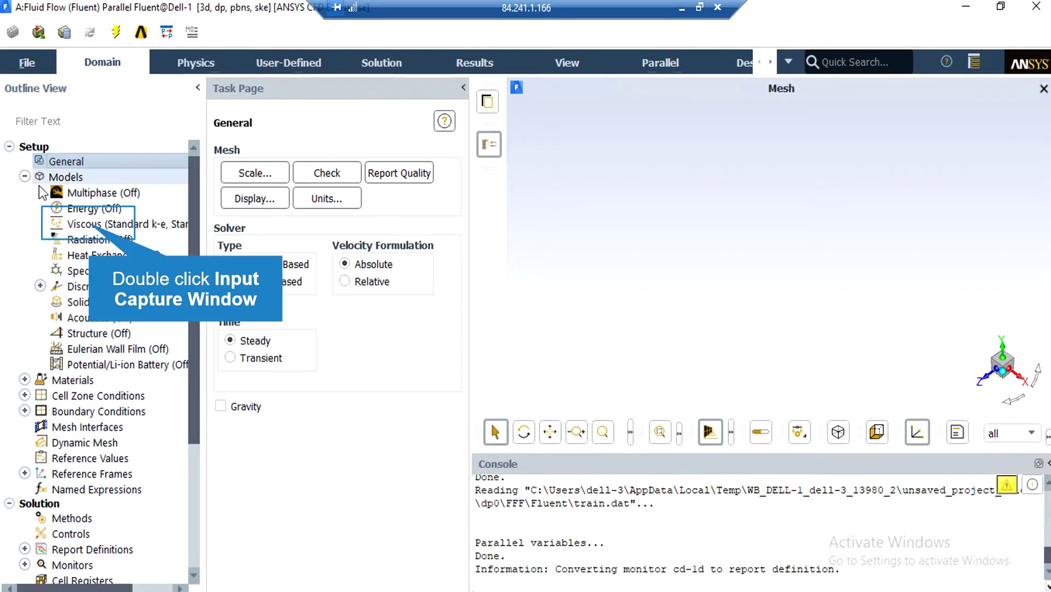
pyautogui.doubleClick(88, 224)
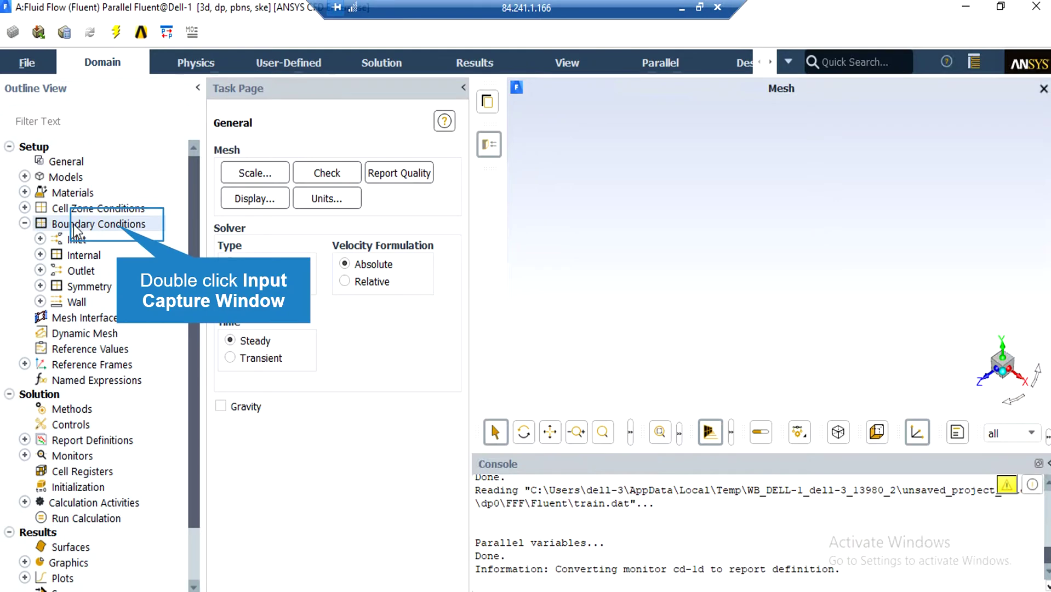
# - Give the inlet a velocity magnitude of 22.22 m/s normal to the boundary
pyautogui.doubleClick(116, 225)
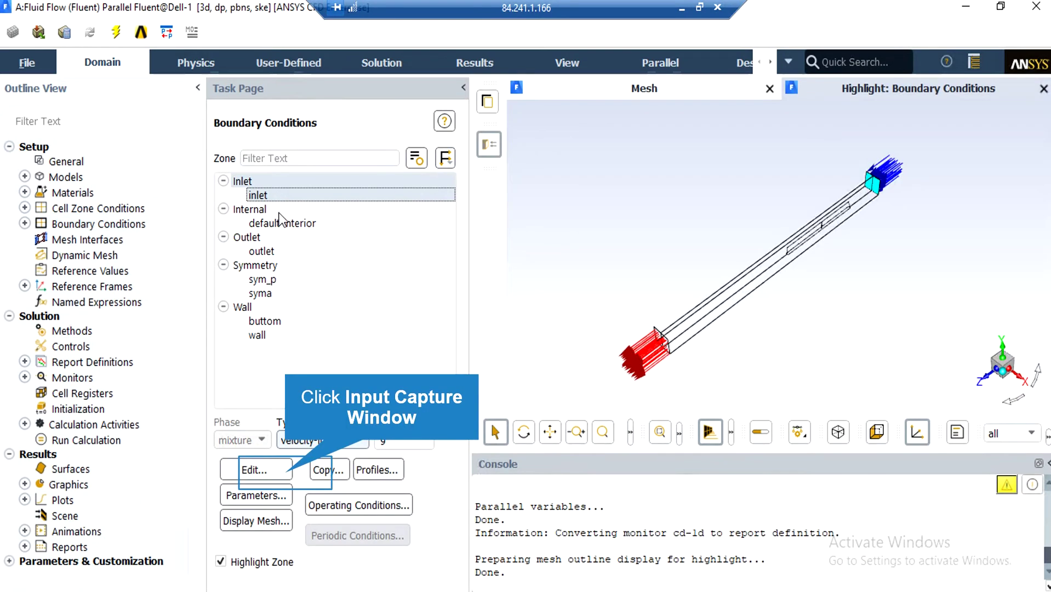
pyautogui.click(288, 479)
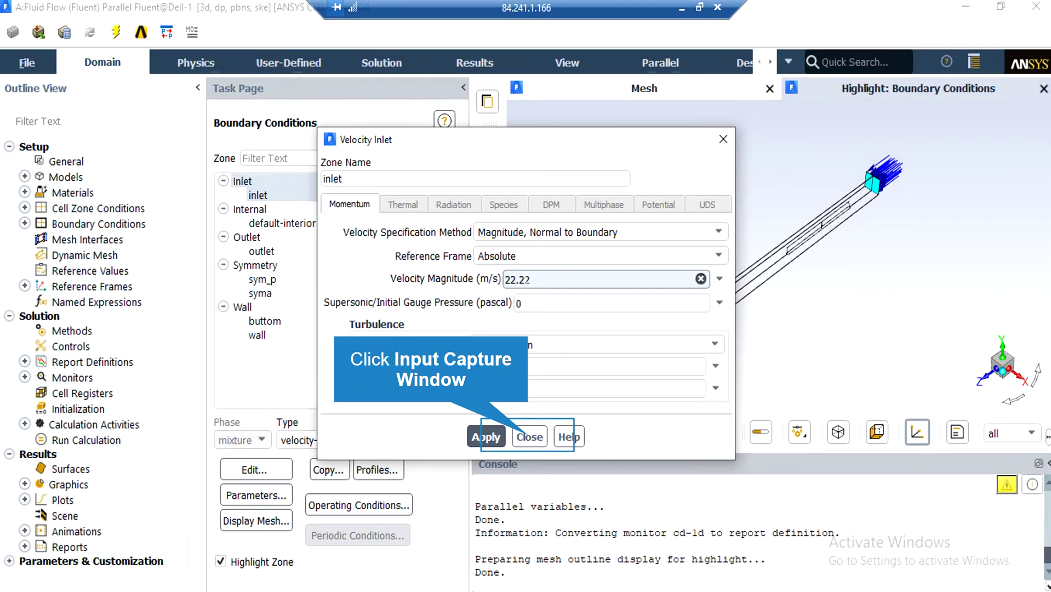
pyautogui.click(529, 438)
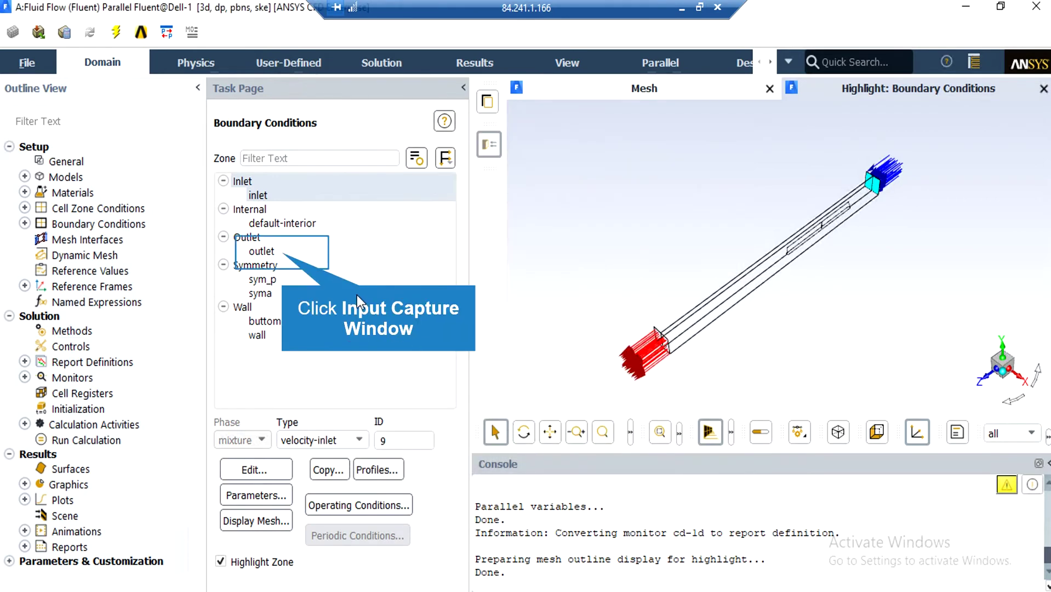
# - Set the outlet as a pressure outlet with 0 Pa gauge pressure
pyautogui.click(262, 250)
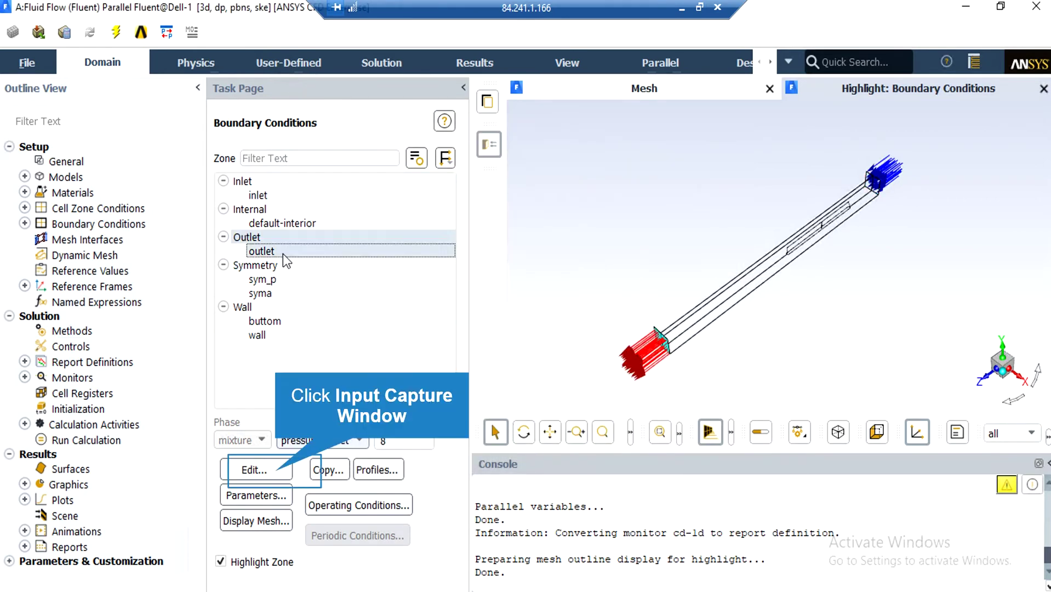
pyautogui.click(275, 471)
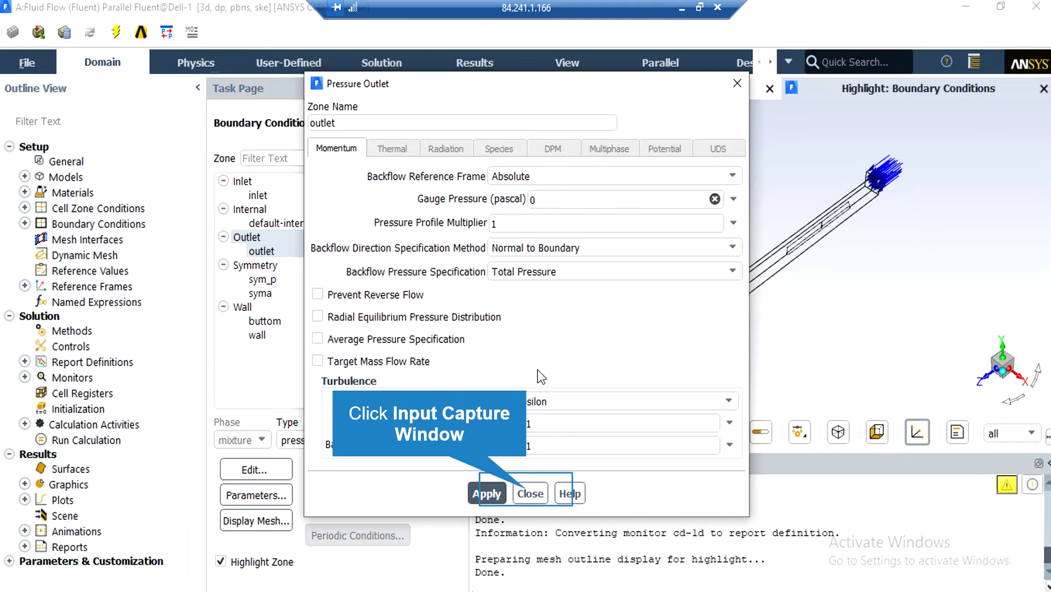
pyautogui.click(529, 494)
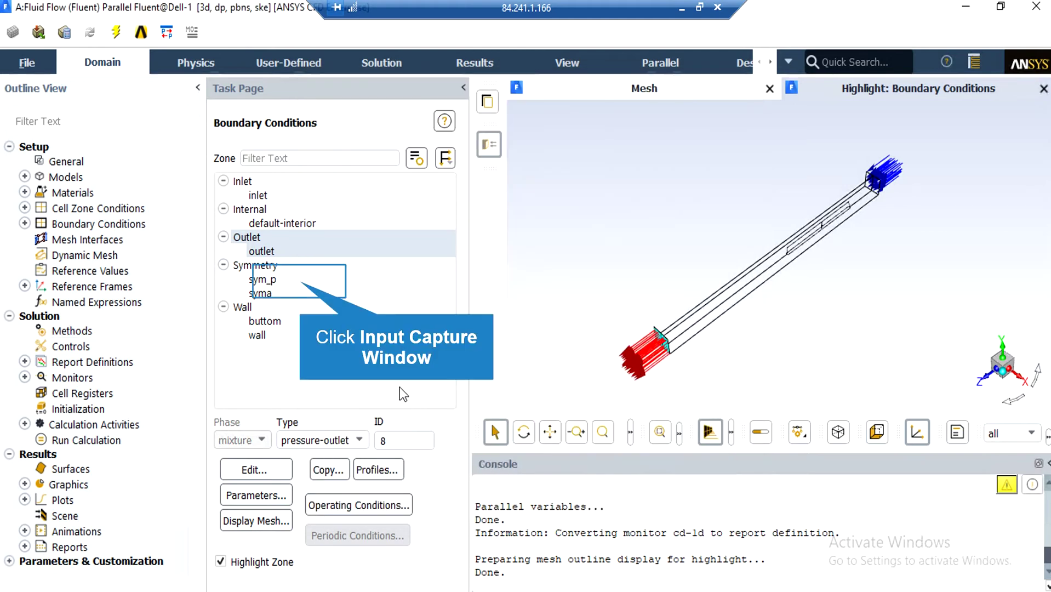
# - Check the sym_p and syma symmetry zones, and make buttom and wall stationary no-slip walls
pyautogui.click(301, 282)
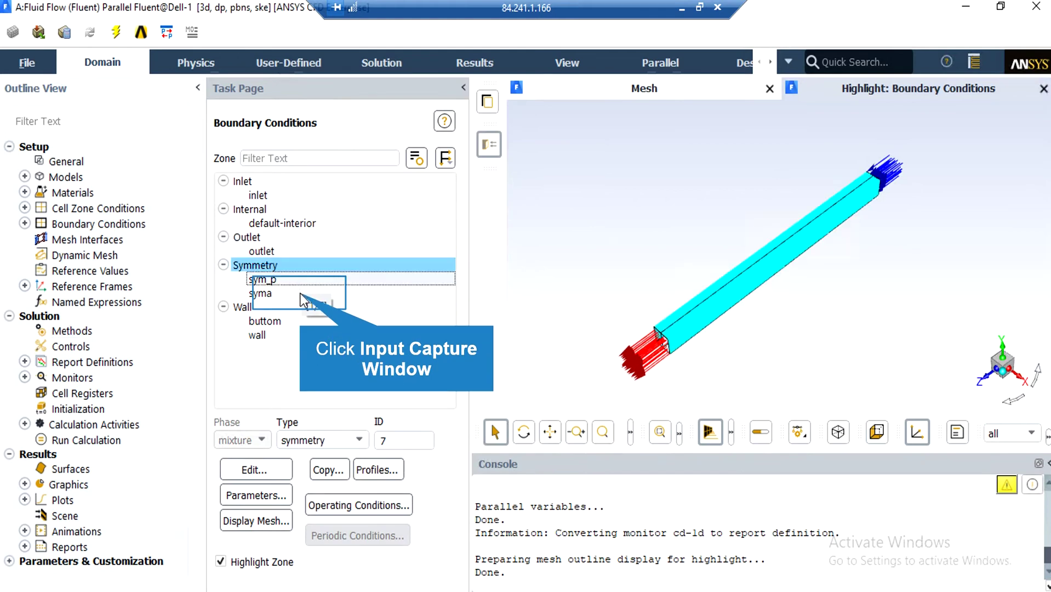
pyautogui.click(300, 293)
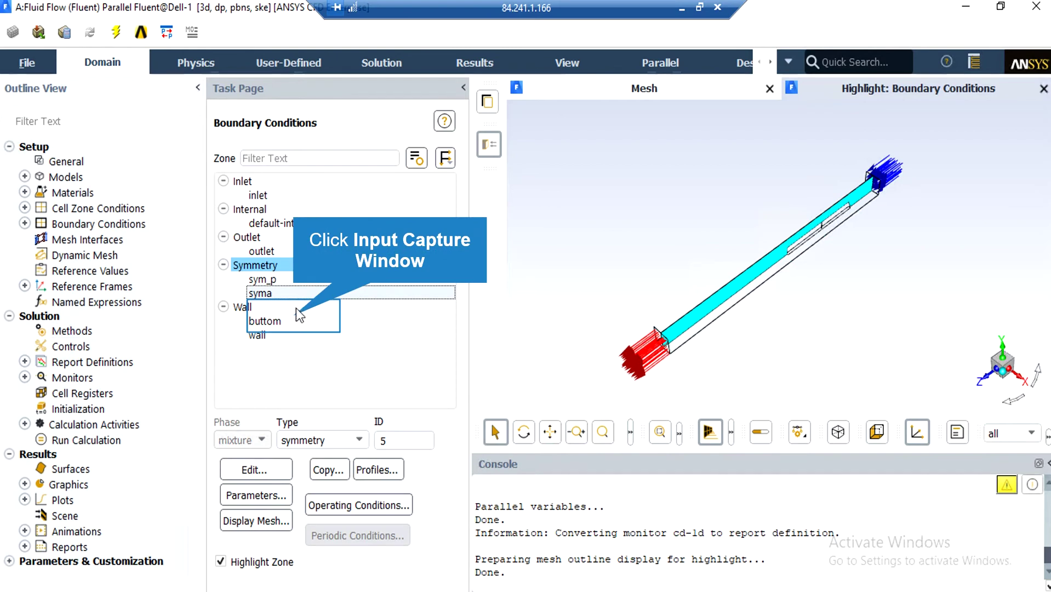
pyautogui.click(294, 318)
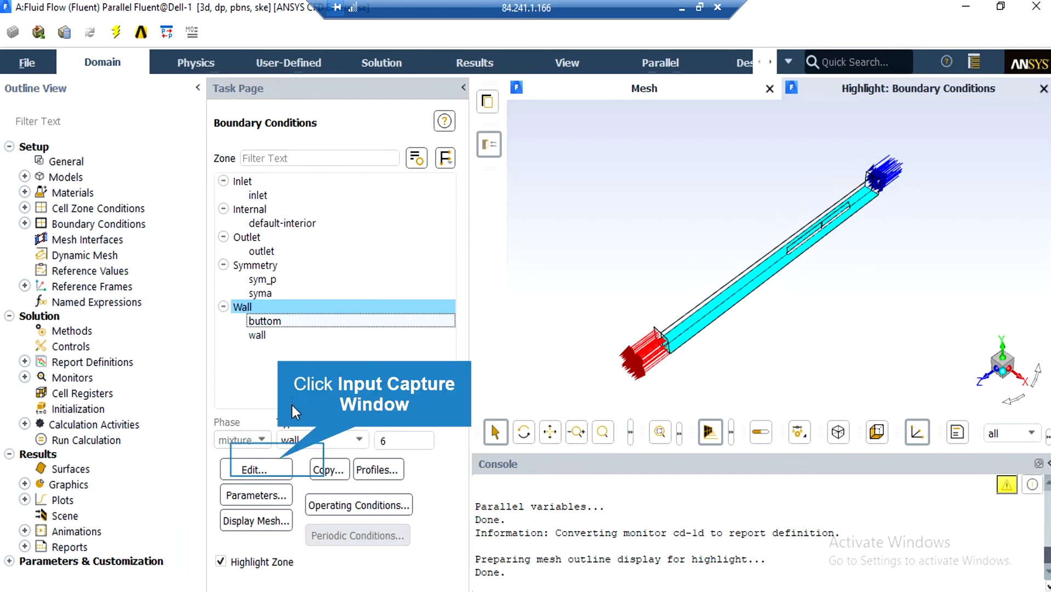
pyautogui.click(278, 465)
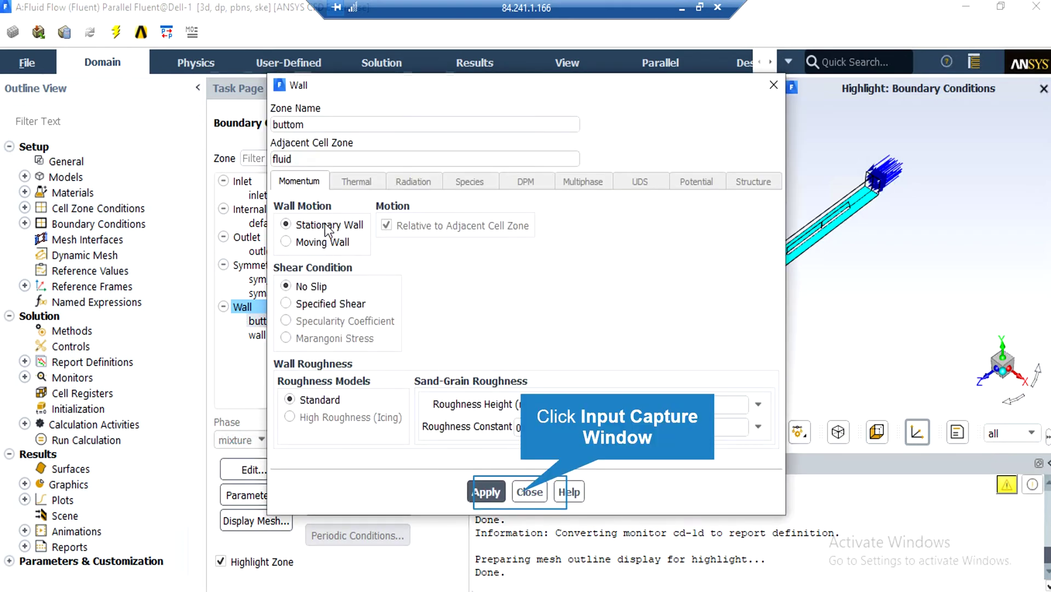
pyautogui.click(520, 493)
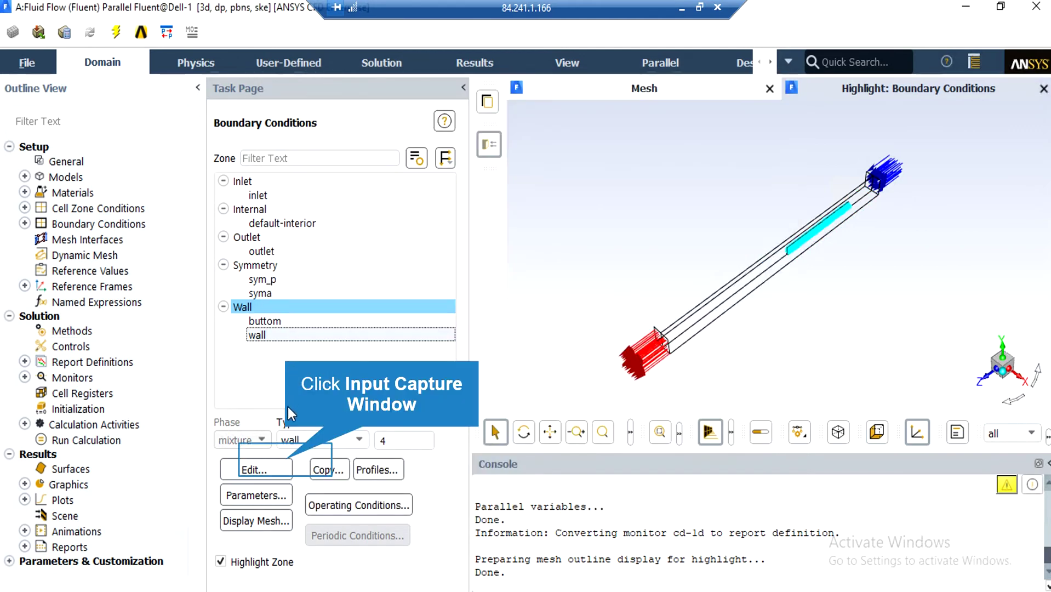
pyautogui.click(285, 460)
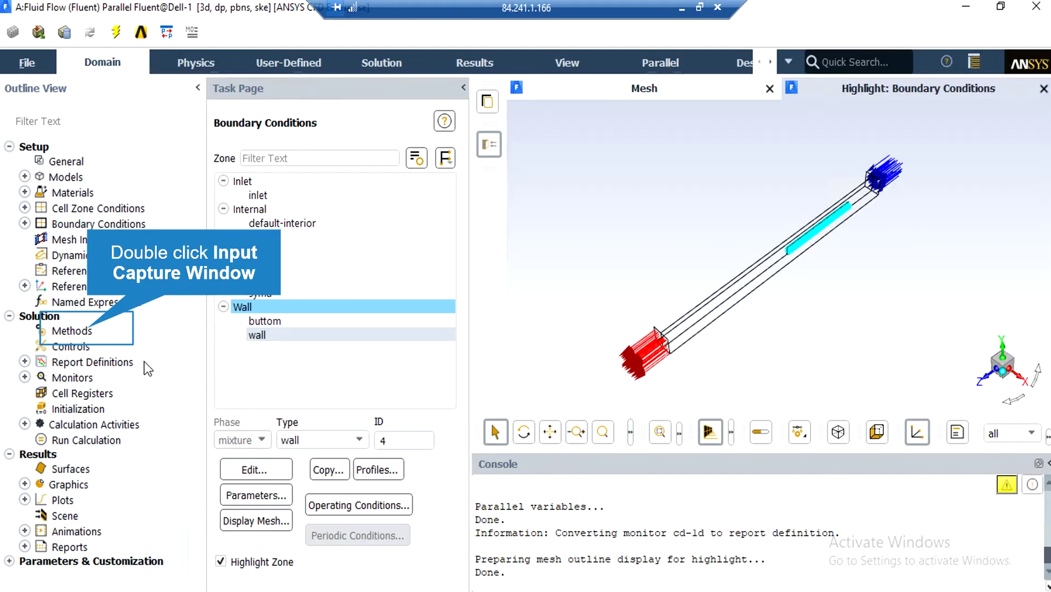
# - Review the SIMPLE solution methods and the under-relaxation factors (pressure 0.3, momentum 0.7)
pyautogui.doubleClick(87, 329)
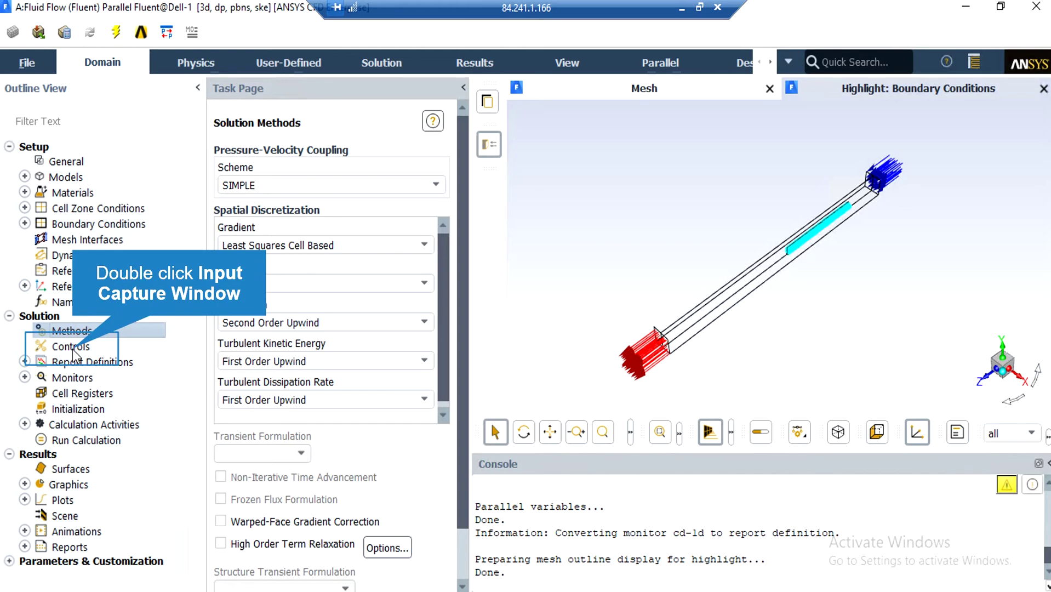
pyautogui.doubleClick(72, 349)
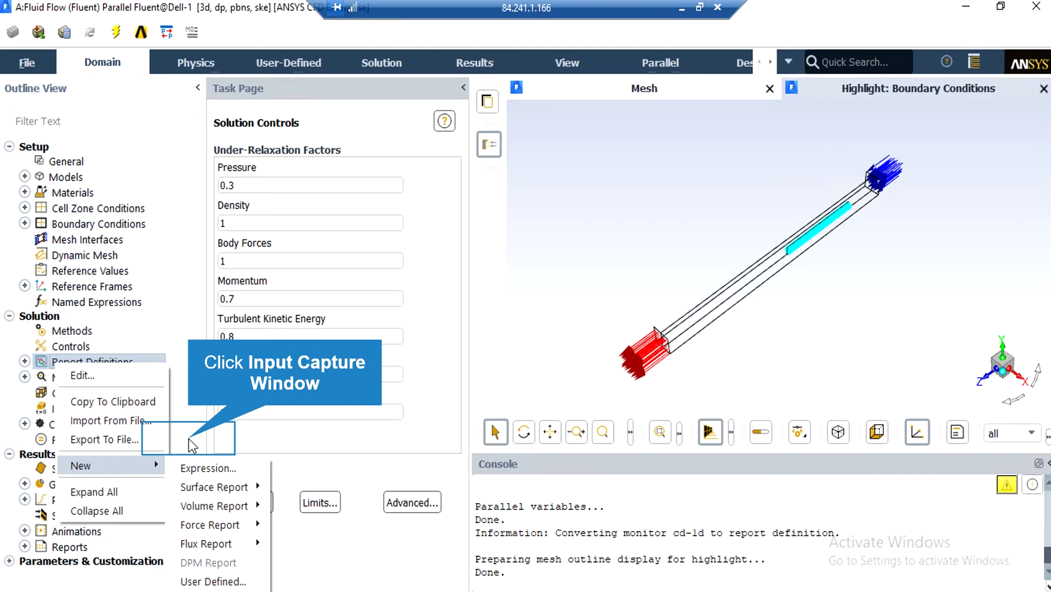
# - Inspect the cd-1d drag coefficient report along force vector (0, 0, 1), leaving it unchanged
pyautogui.click(189, 439)
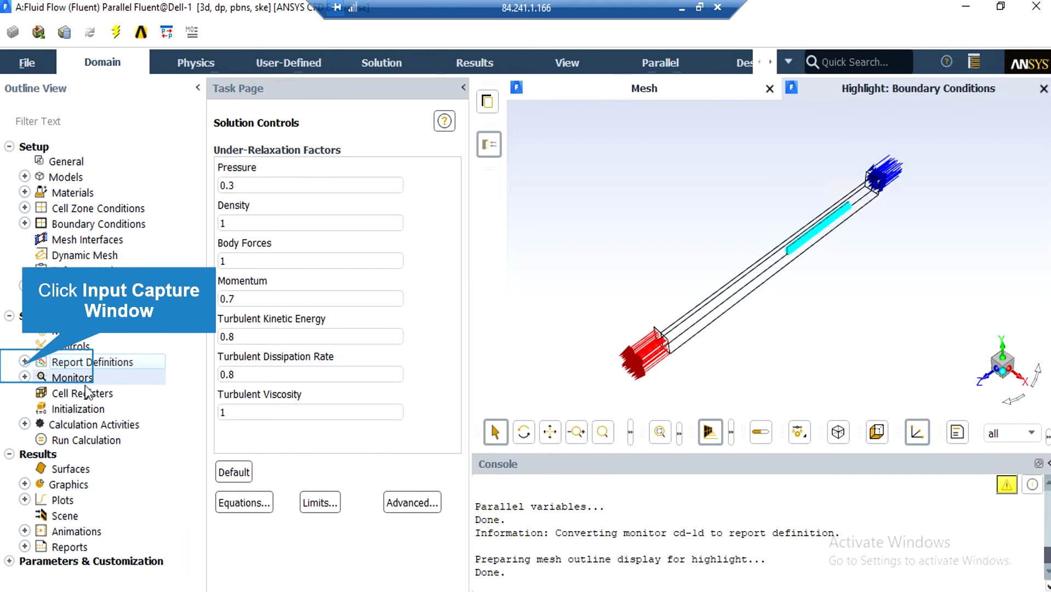
pyautogui.click(24, 360)
pyautogui.doubleClick(83, 378)
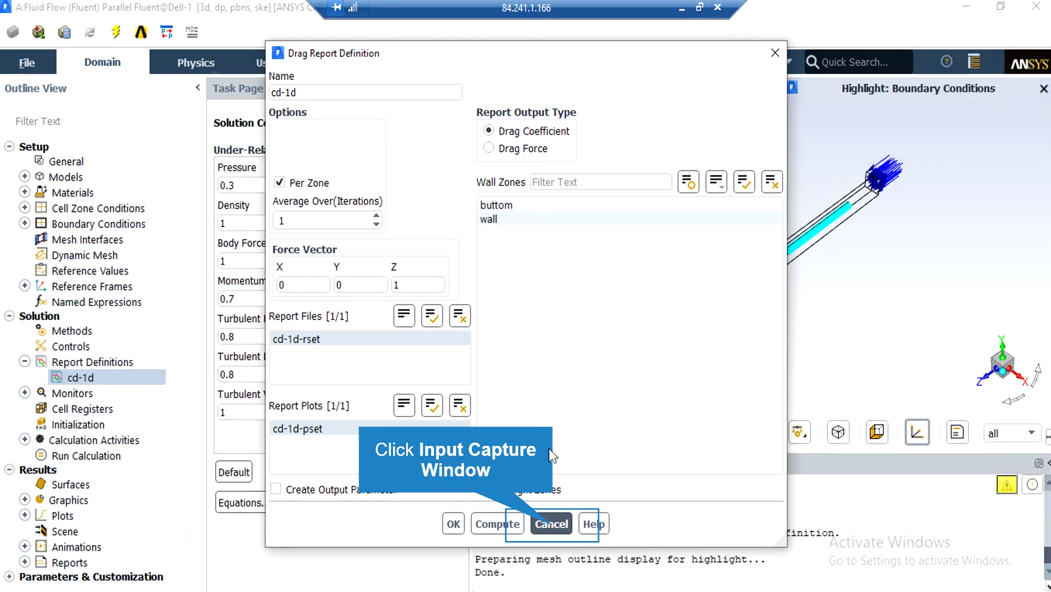
pyautogui.click(551, 524)
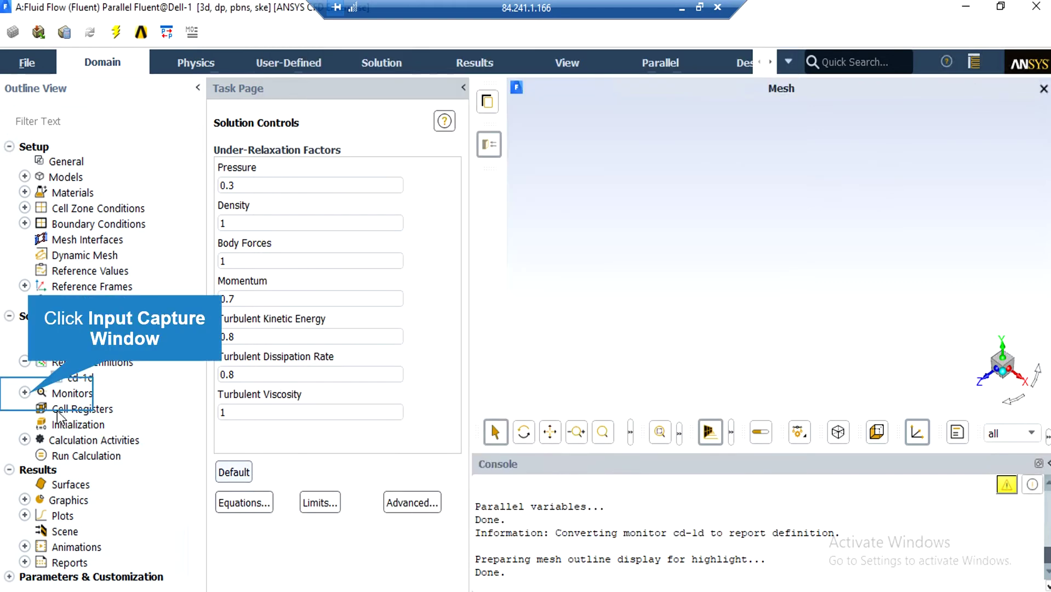
# - Review the Residual monitor's convergence criteria
pyautogui.click(24, 392)
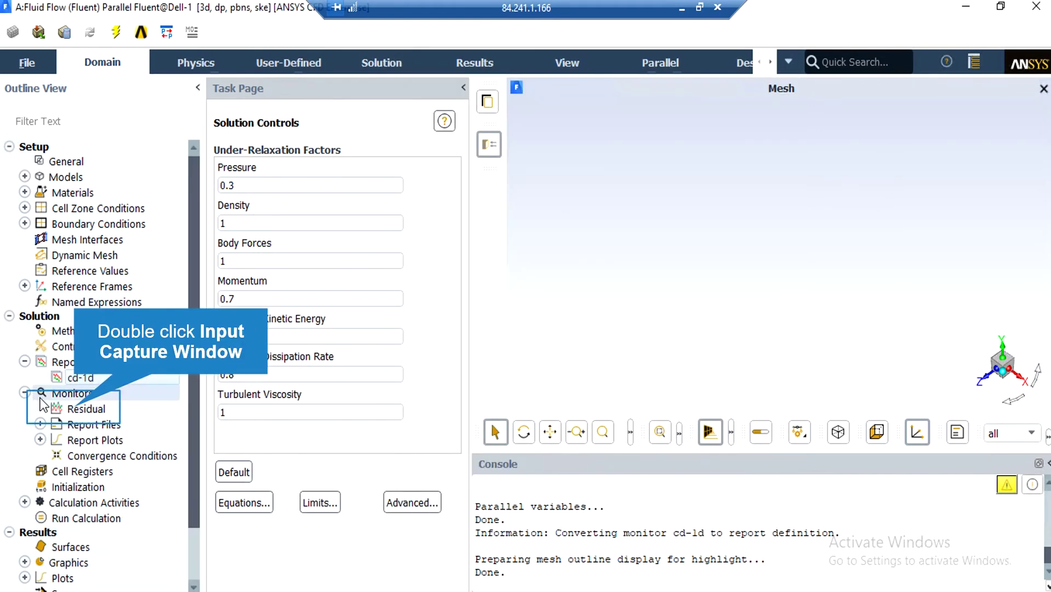
pyautogui.doubleClick(77, 412)
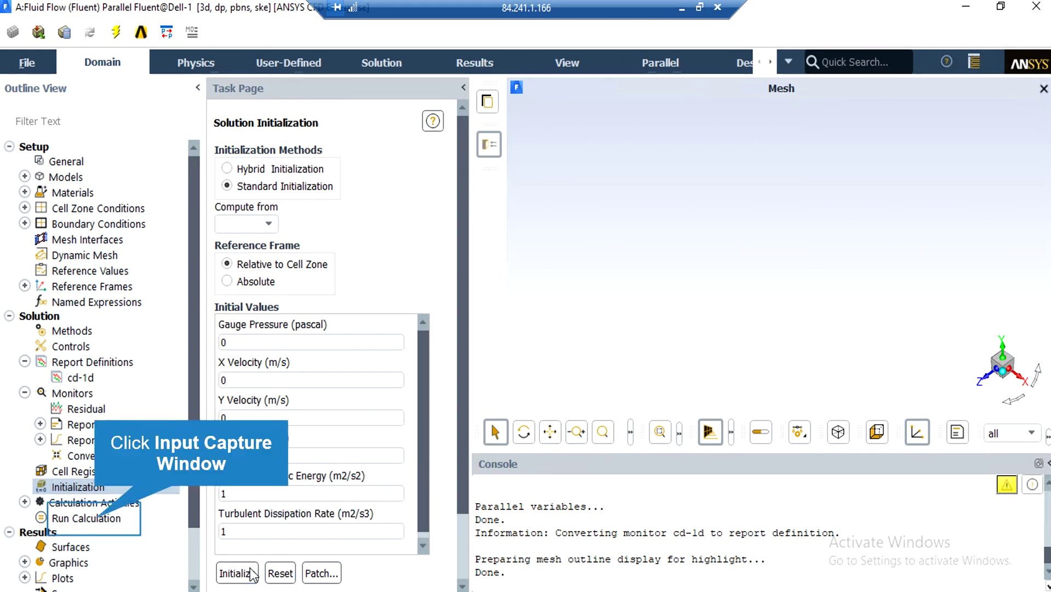
# - Run the steady calculation for 8000 iterations
pyautogui.click(94, 518)
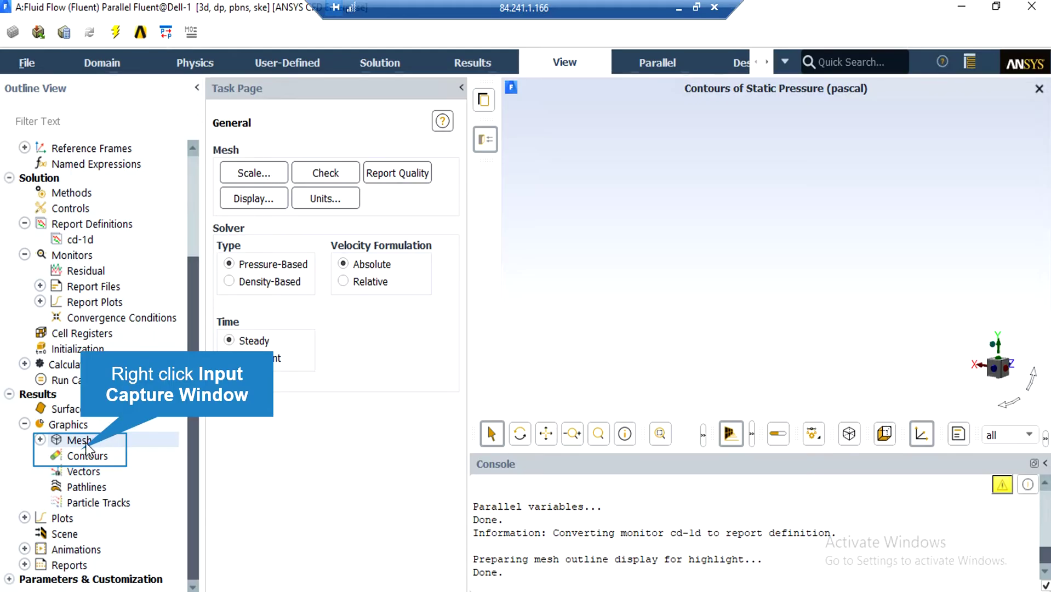
# - Create contour-1 of filled static pressure on the wall surfaces and display it
pyautogui.rightClick(86, 453)
pyautogui.click(136, 474)
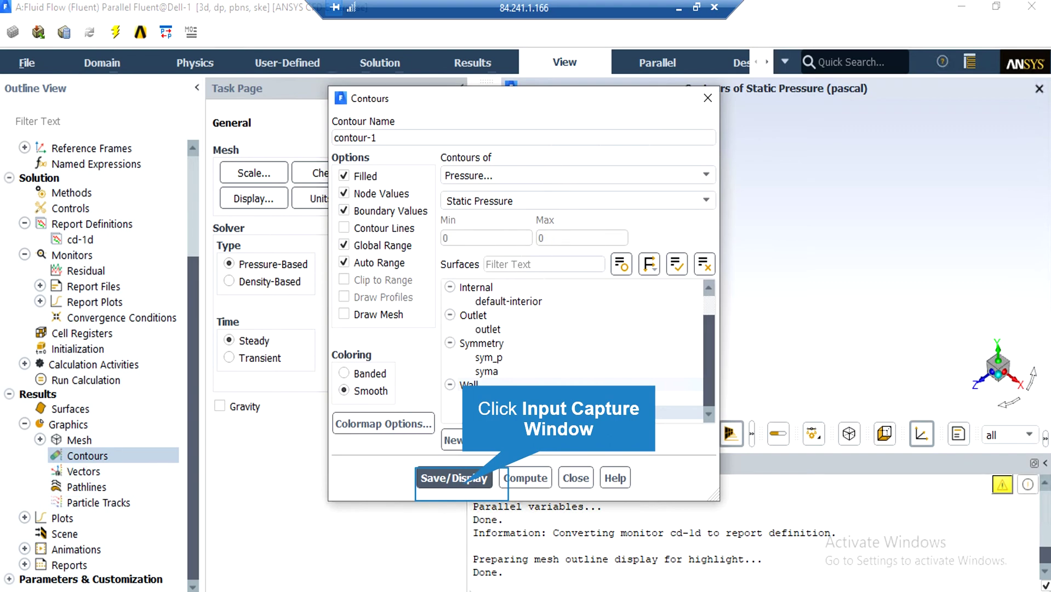
pyautogui.click(454, 478)
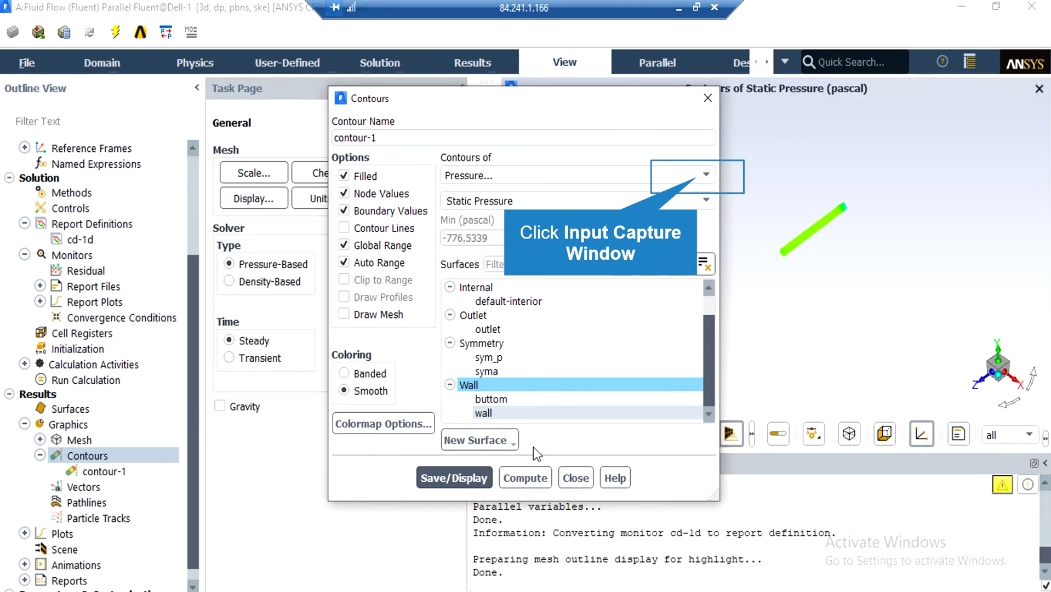
# - Switch contour-1 to Velocity Magnitude, add the syma plane, and display it (0 to 32.4 m/s)
pyautogui.click(700, 175)
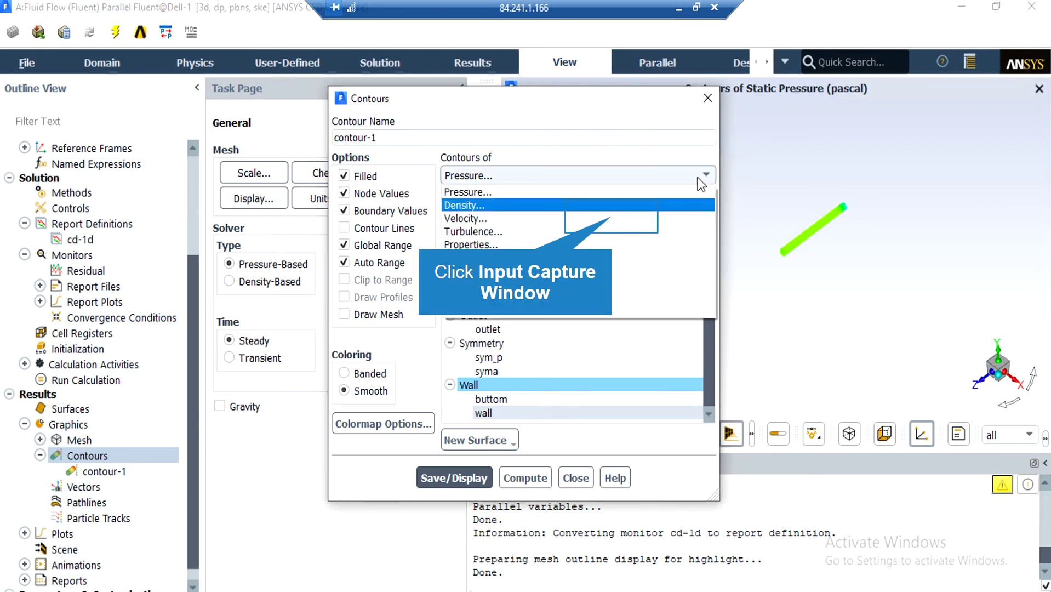
pyautogui.click(613, 218)
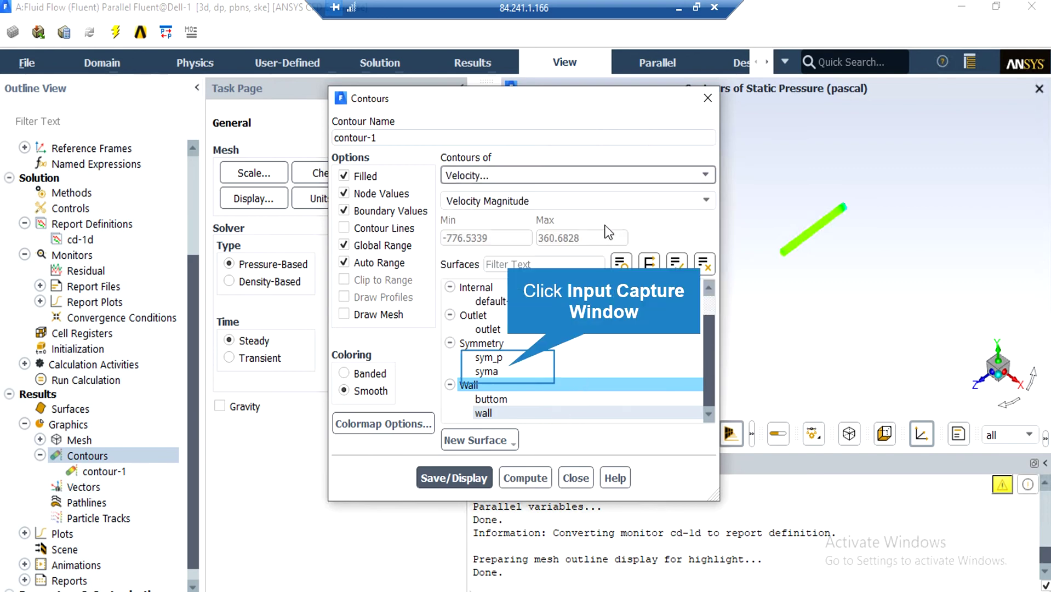
pyautogui.click(509, 367)
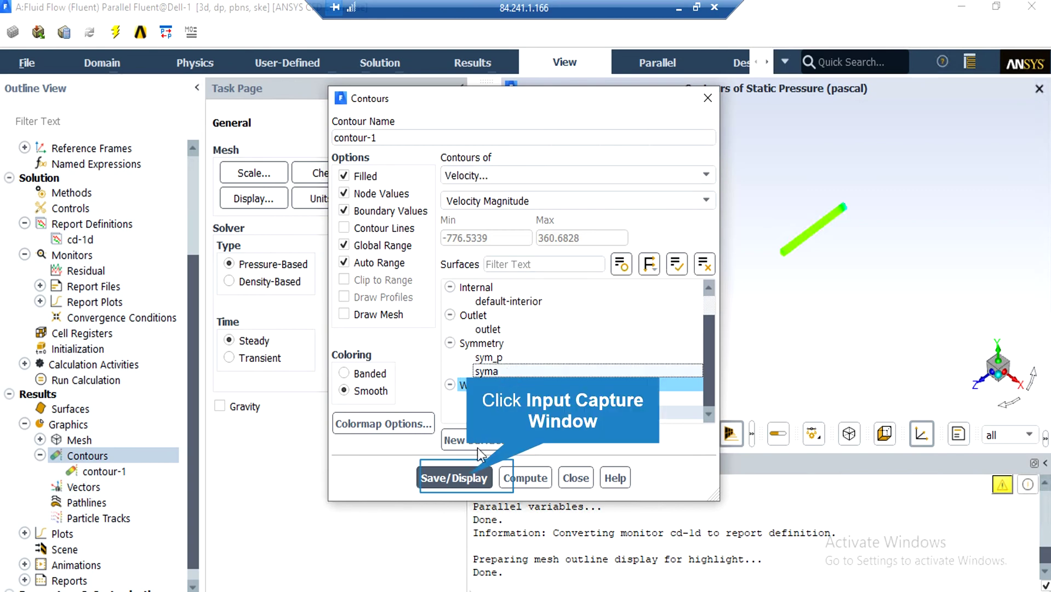
pyautogui.click(468, 476)
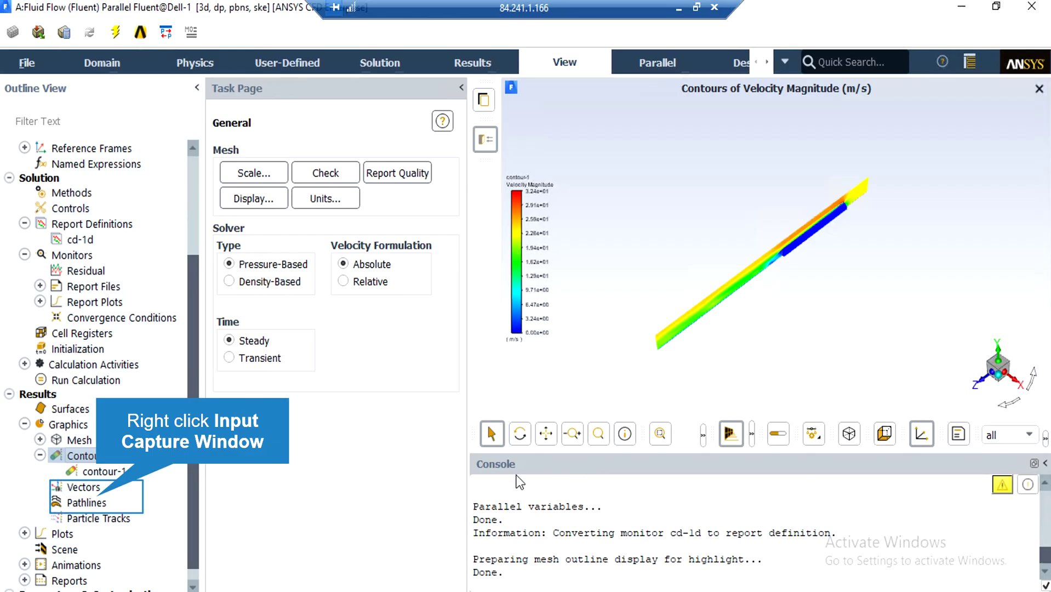
# - Create pathlines-1 released from the wall, coloured by Particle ID, and display it
pyautogui.rightClick(96, 502)
pyautogui.click(143, 383)
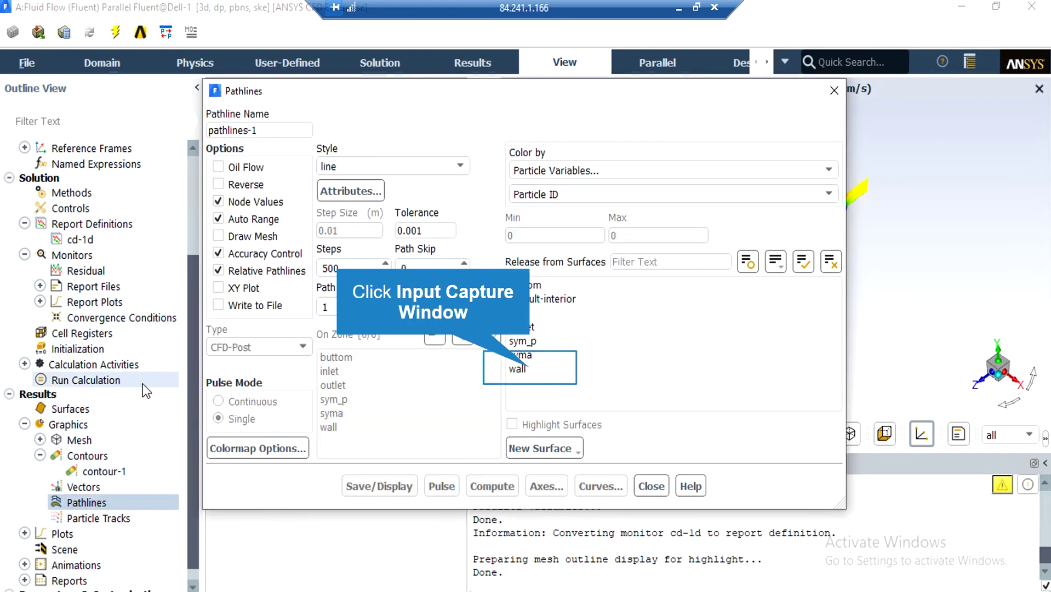
pyautogui.click(529, 368)
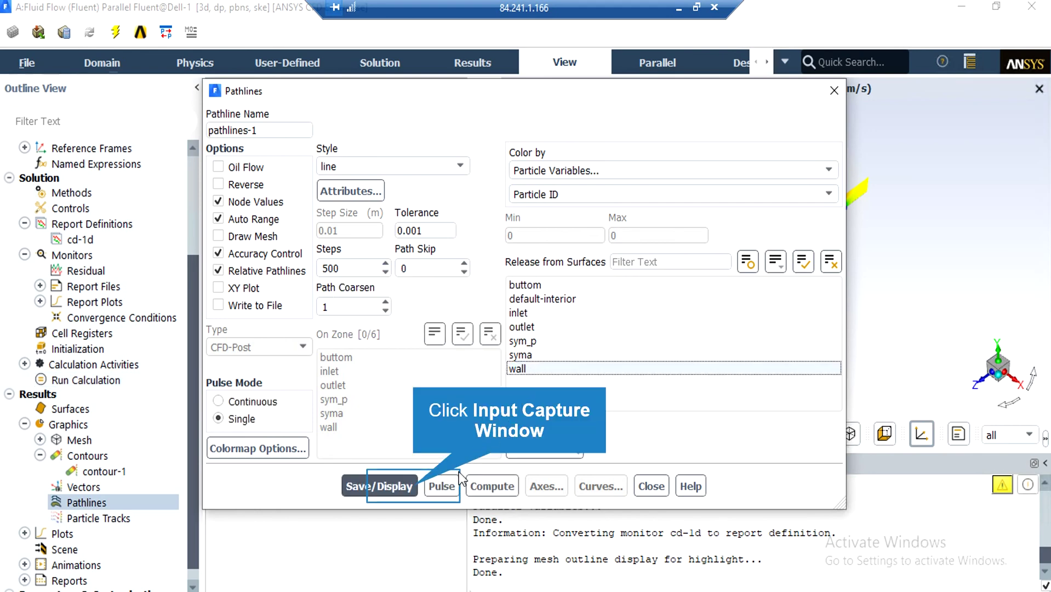
pyautogui.click(413, 486)
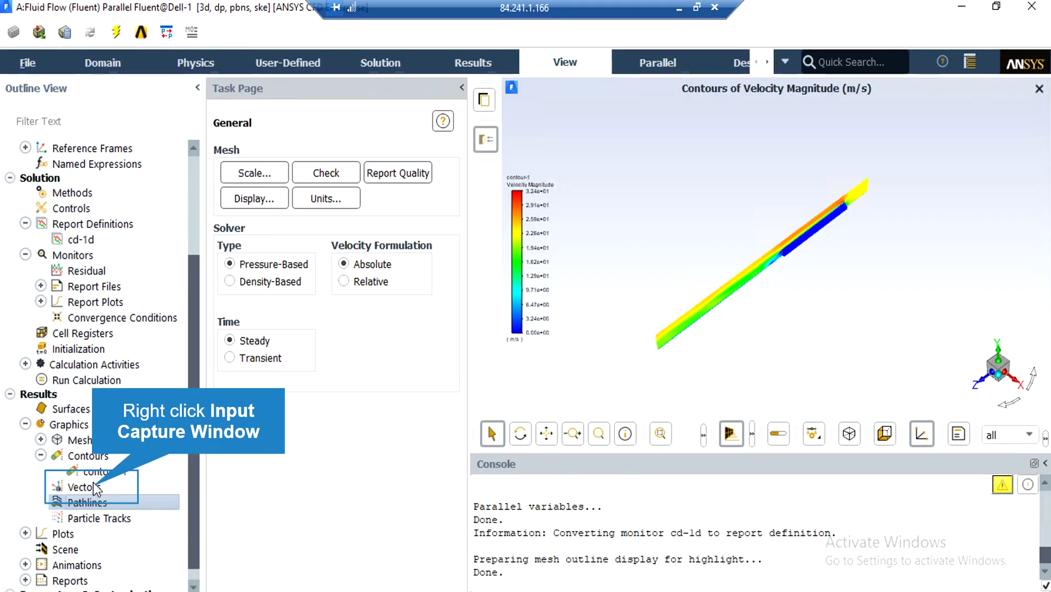
# - Start a new velocity vector plot, vector-1
pyautogui.click(149, 380)
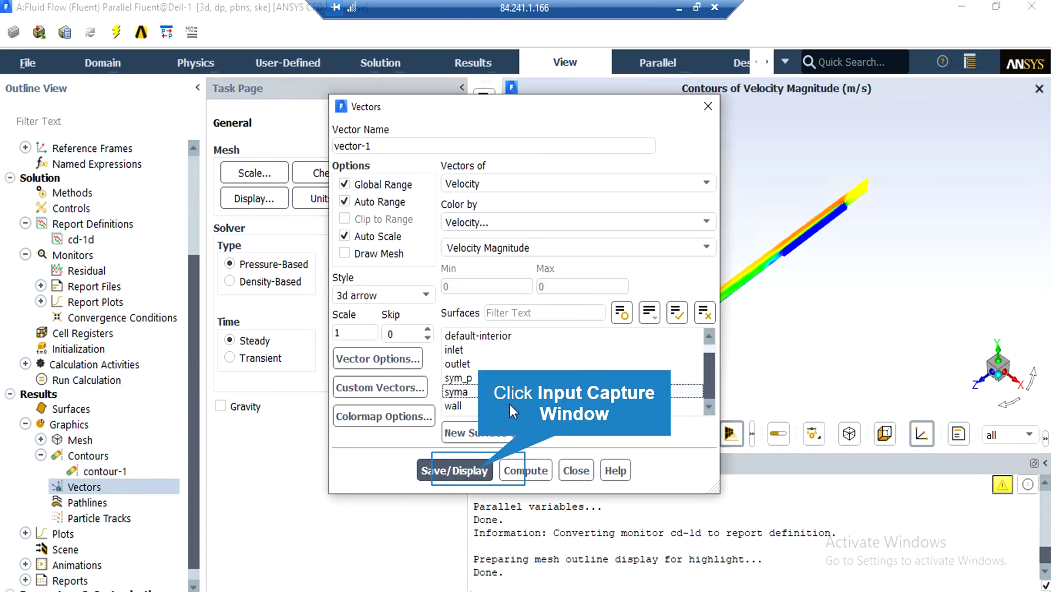
# - Save and display vector-1, velocity vectors coloured by velocity magnitude (0.0404 to 37.0 m/s)
pyautogui.click(479, 469)
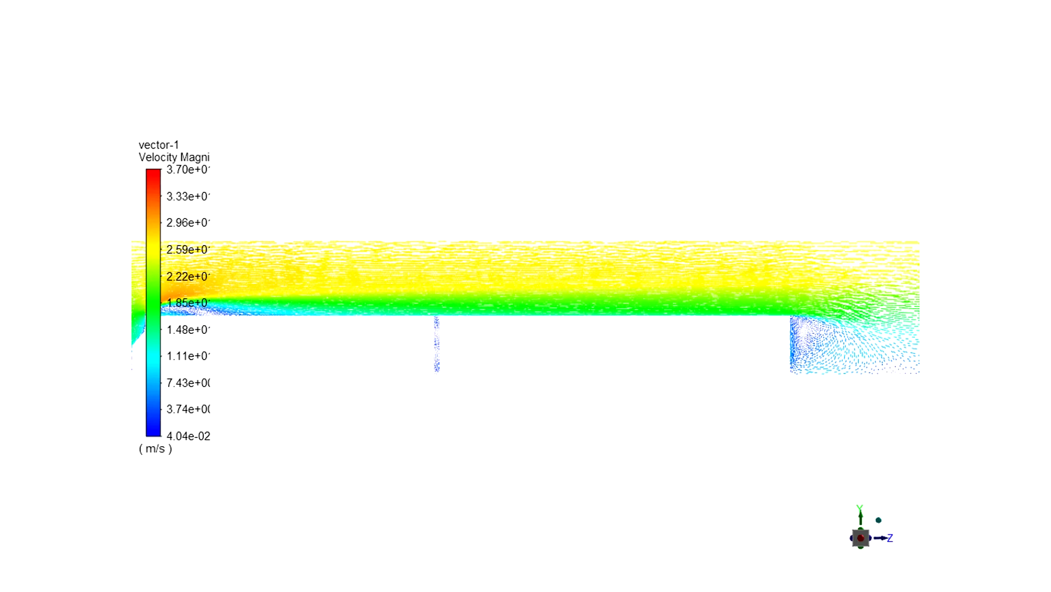